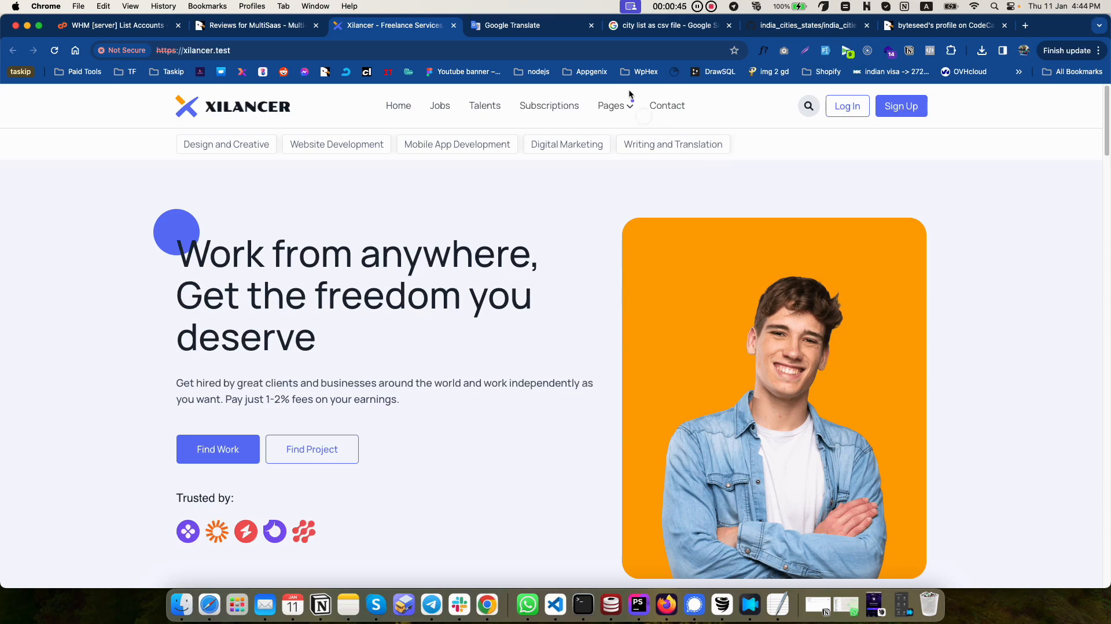
# Go to the /admin/dashboard page of xilancer.test and show the list of all cities under Country Manage.
pyautogui.click(631, 50)
pyautogui.write('/admin/dashboard')
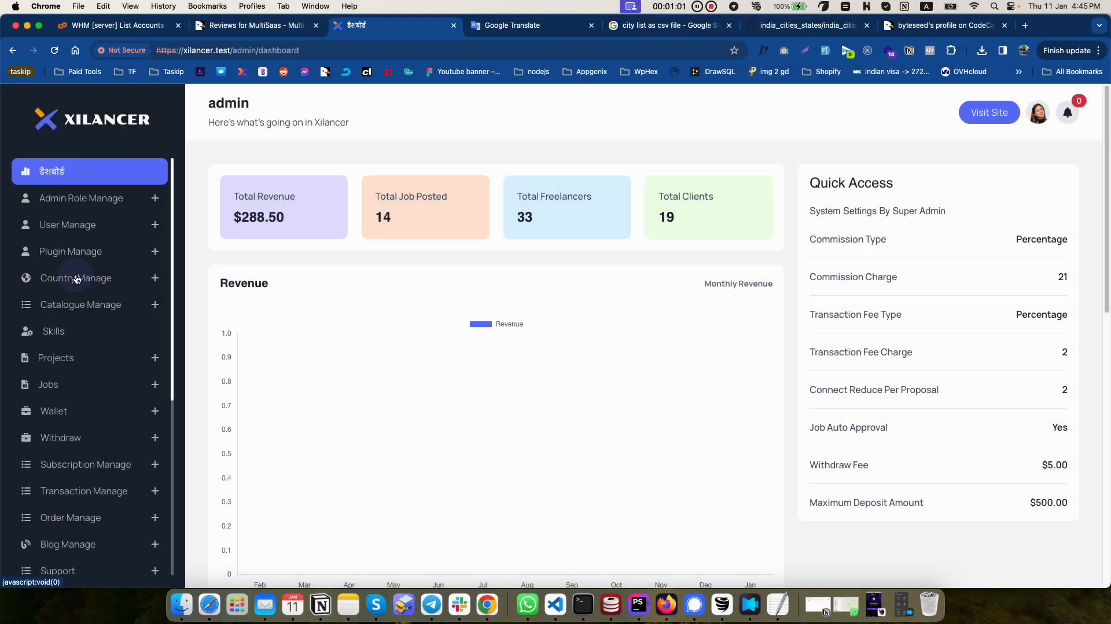
pyautogui.click(76, 278)
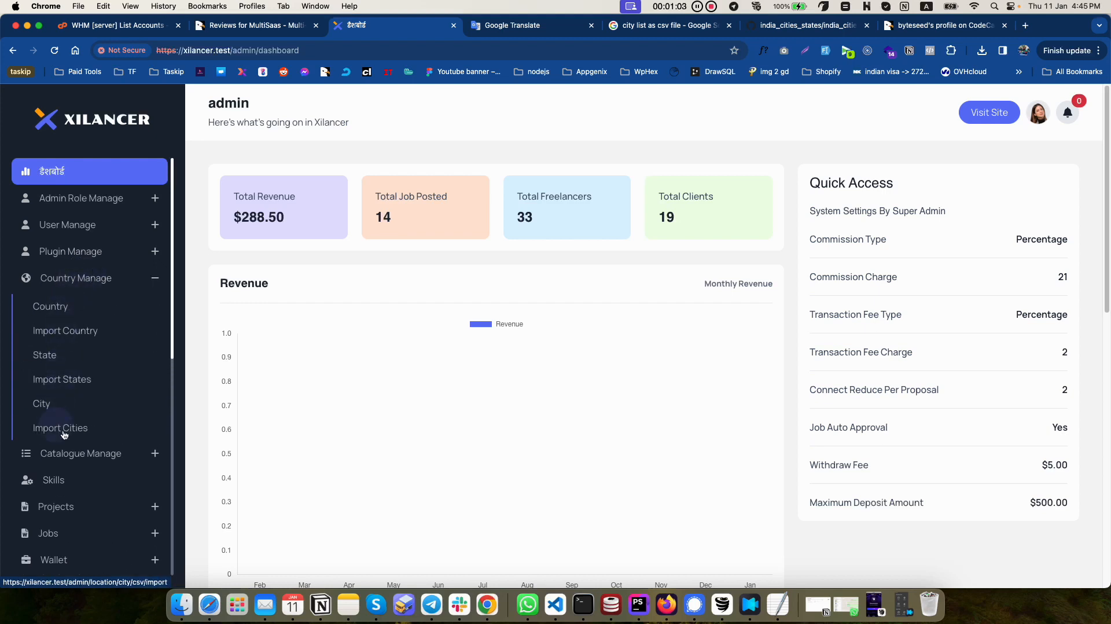
pyautogui.click(44, 407)
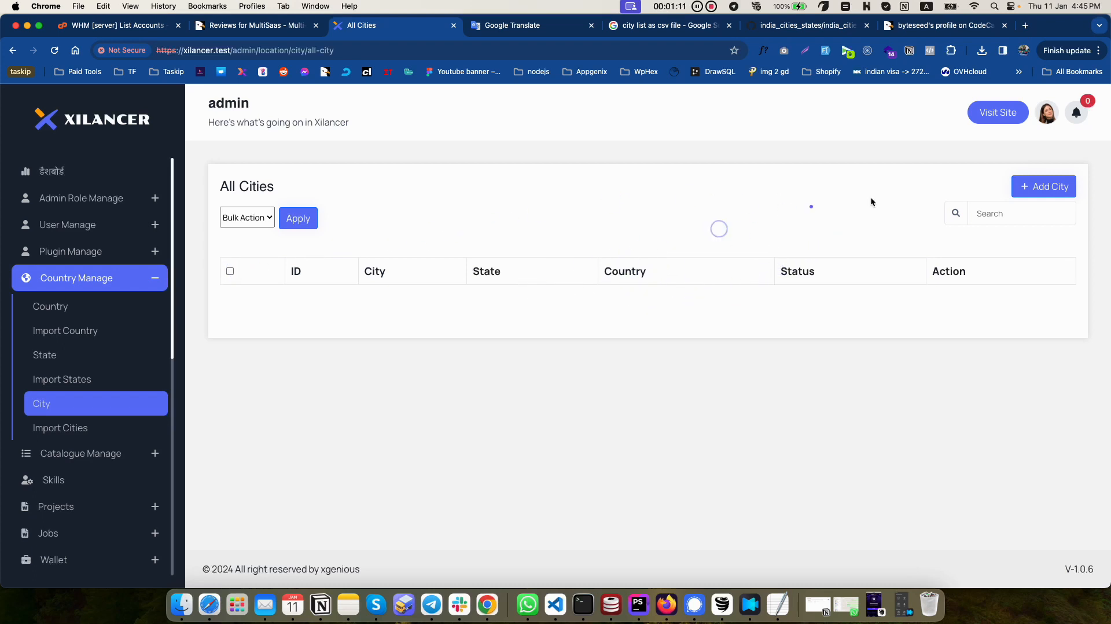
# Check which states can be selected in the Add City form, and close it without saving.
pyautogui.click(1050, 186)
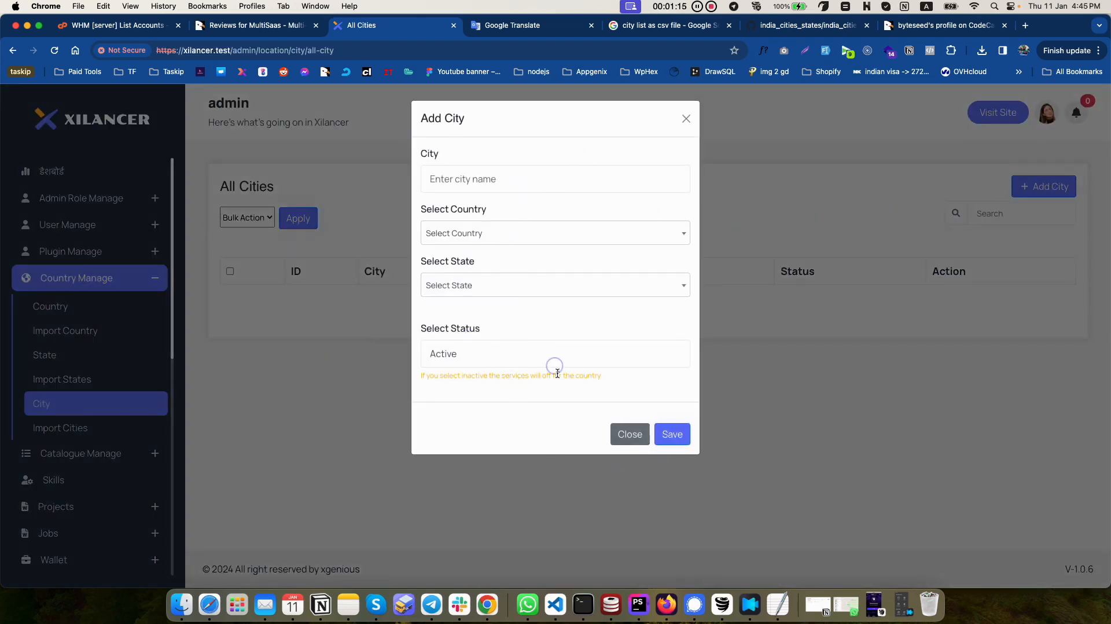
pyautogui.click(525, 280)
pyautogui.click(524, 277)
pyautogui.click(631, 433)
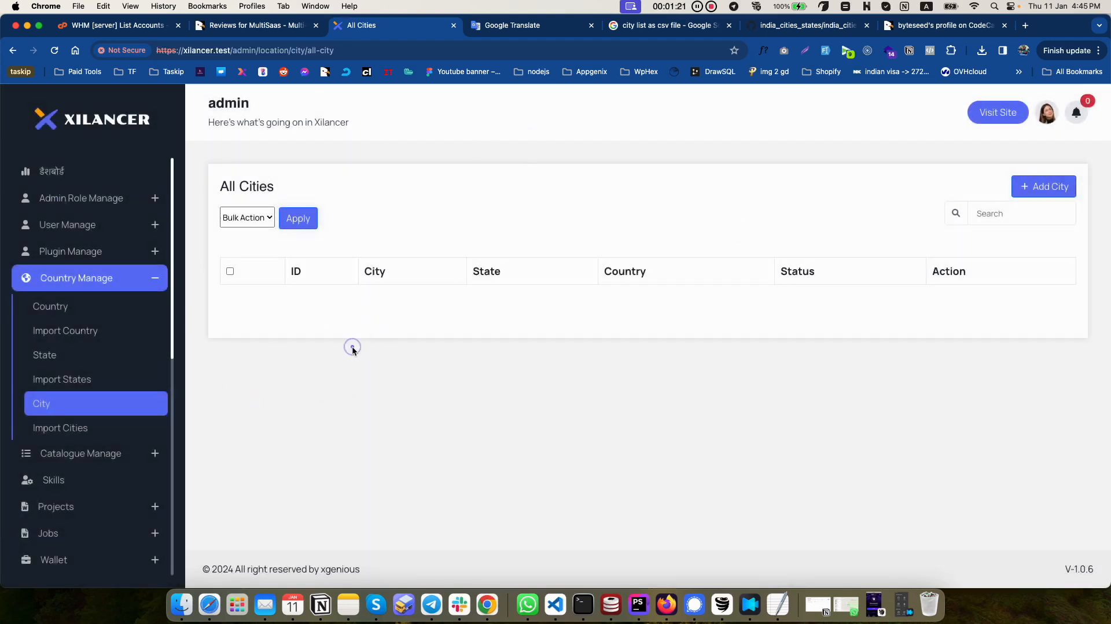
# Add a new state named "test state" for the country India and save it.
pyautogui.click(51, 355)
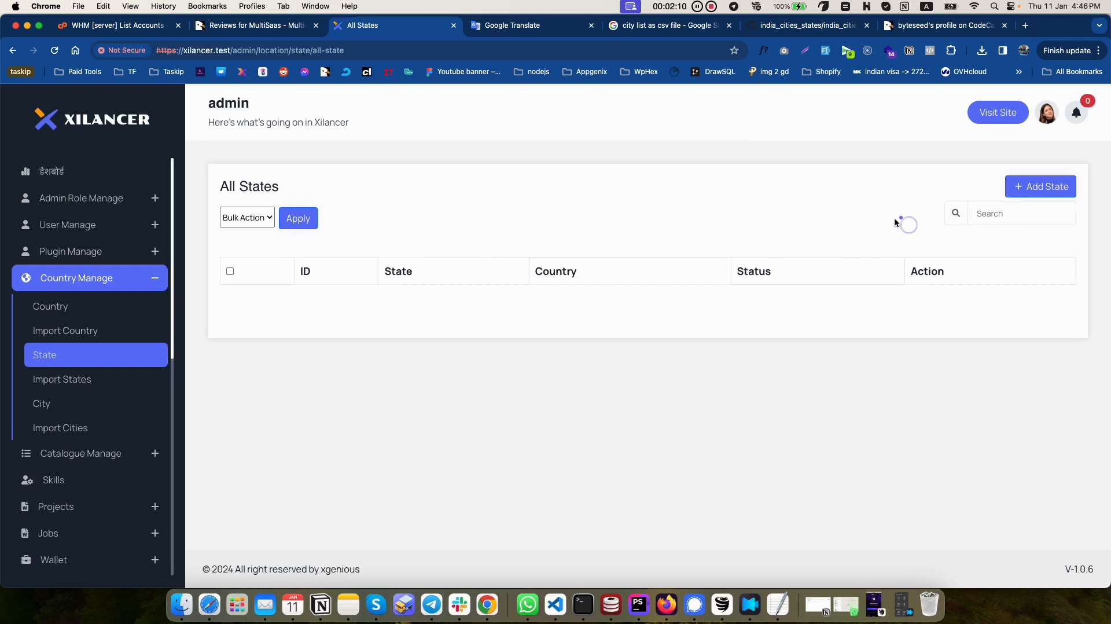
pyautogui.click(1059, 186)
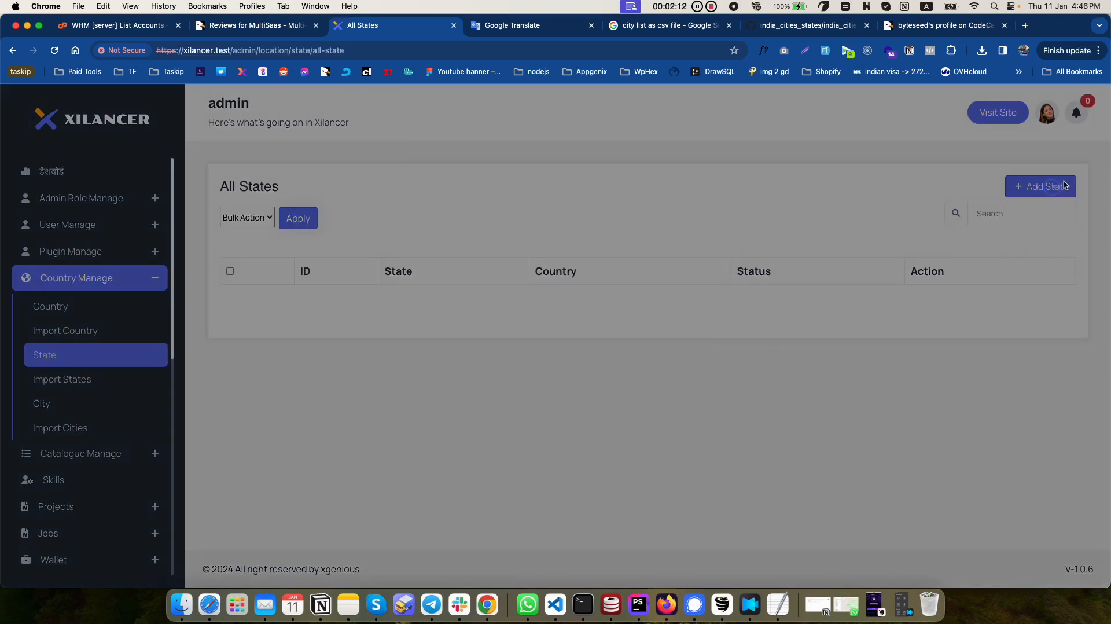
pyautogui.moveTo(461, 178); pyautogui.dragTo(380, 165)
pyautogui.write('test state')
pyautogui.click(533, 233)
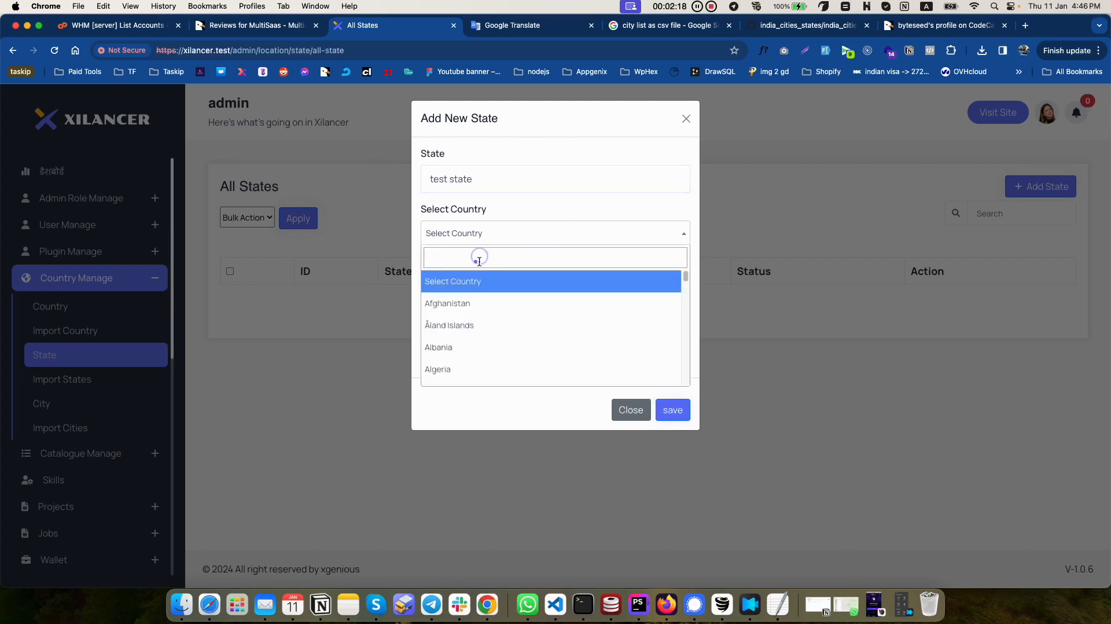
pyautogui.write('indi')
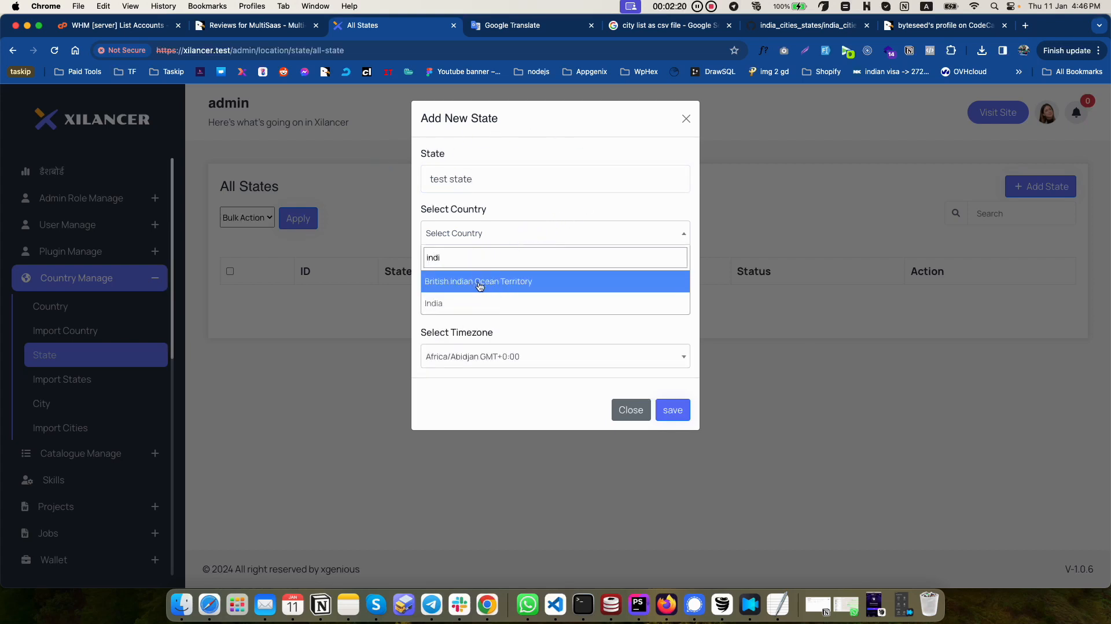
pyautogui.click(484, 303)
pyautogui.click(508, 354)
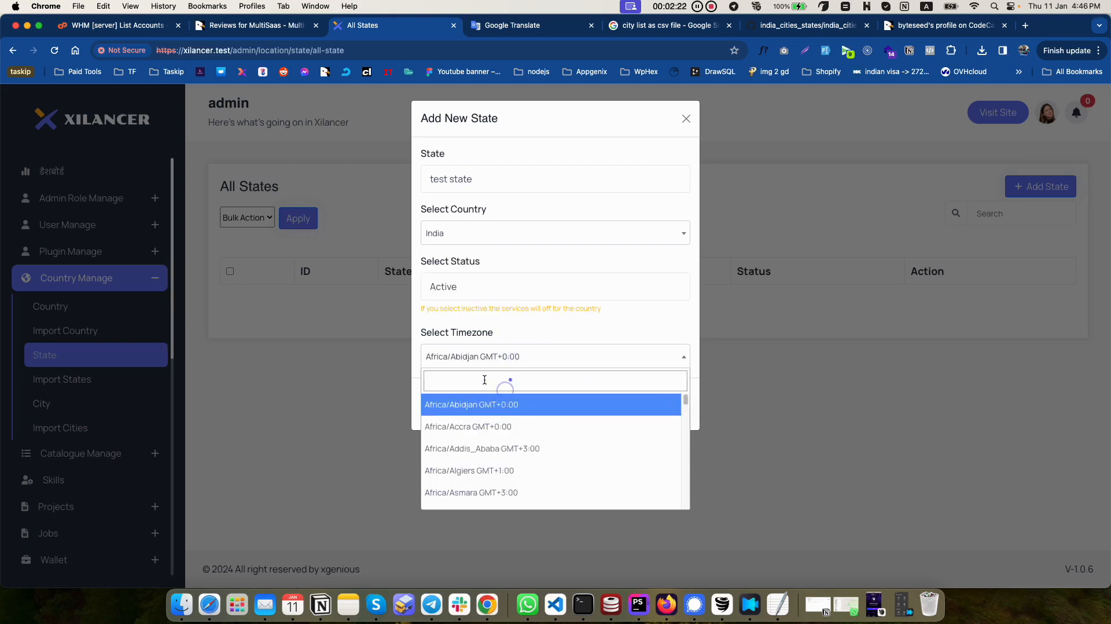
pyautogui.moveTo(559, 321); pyautogui.dragTo(574, 326)
pyautogui.click(666, 415)
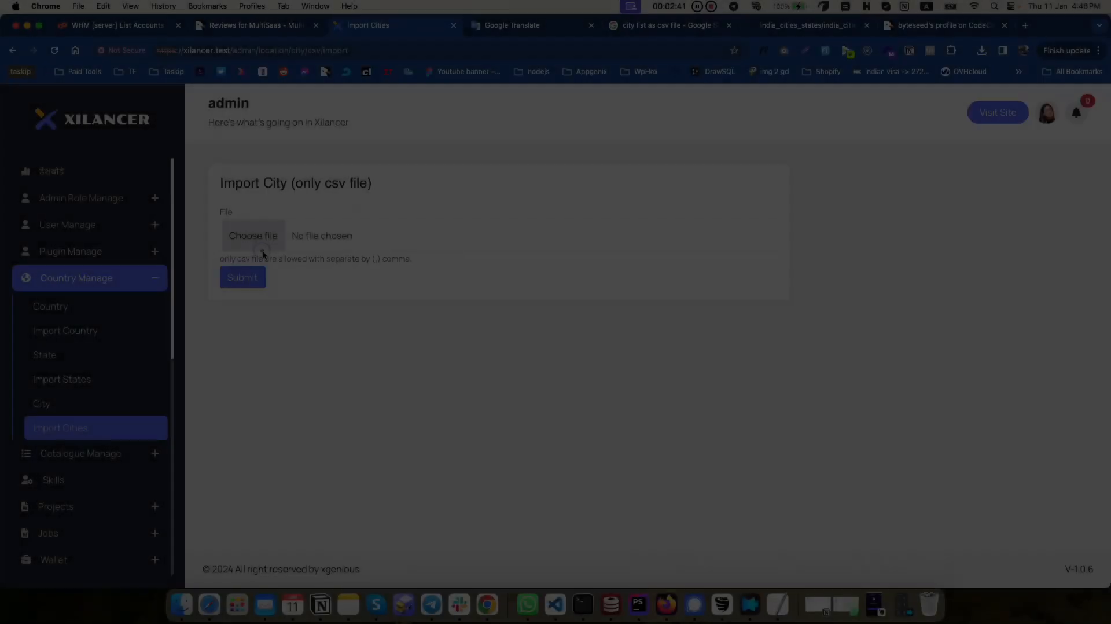
# Submit india_cities_states_feb_2015.csv from the Downloads folder as the city import file.
pyautogui.click(266, 241)
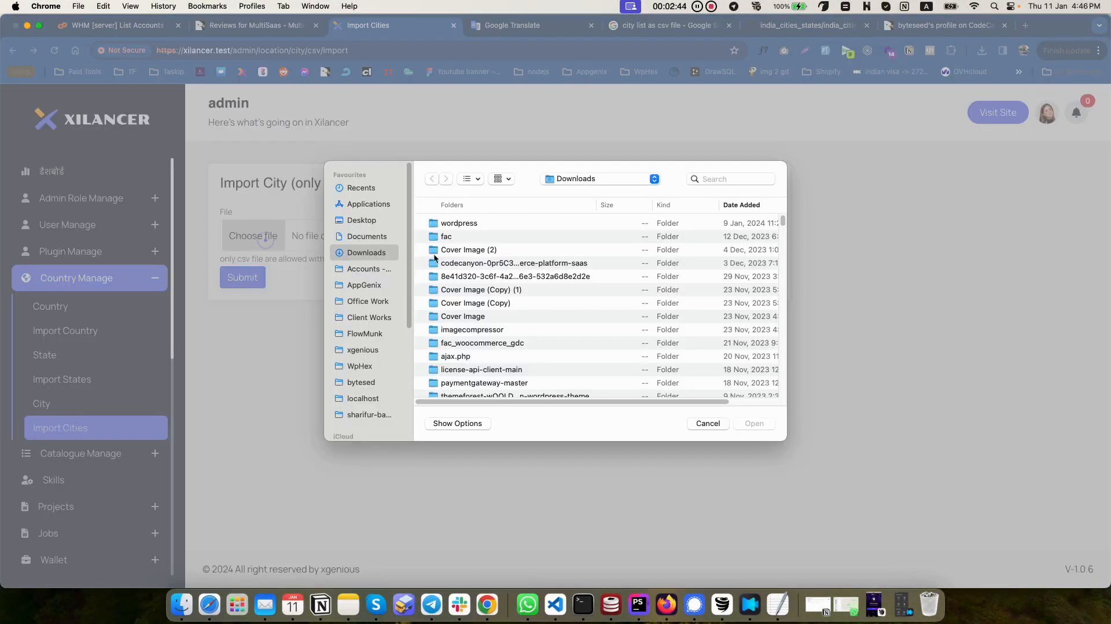
pyautogui.scroll(-15, 524, 292)
pyautogui.click(446, 334)
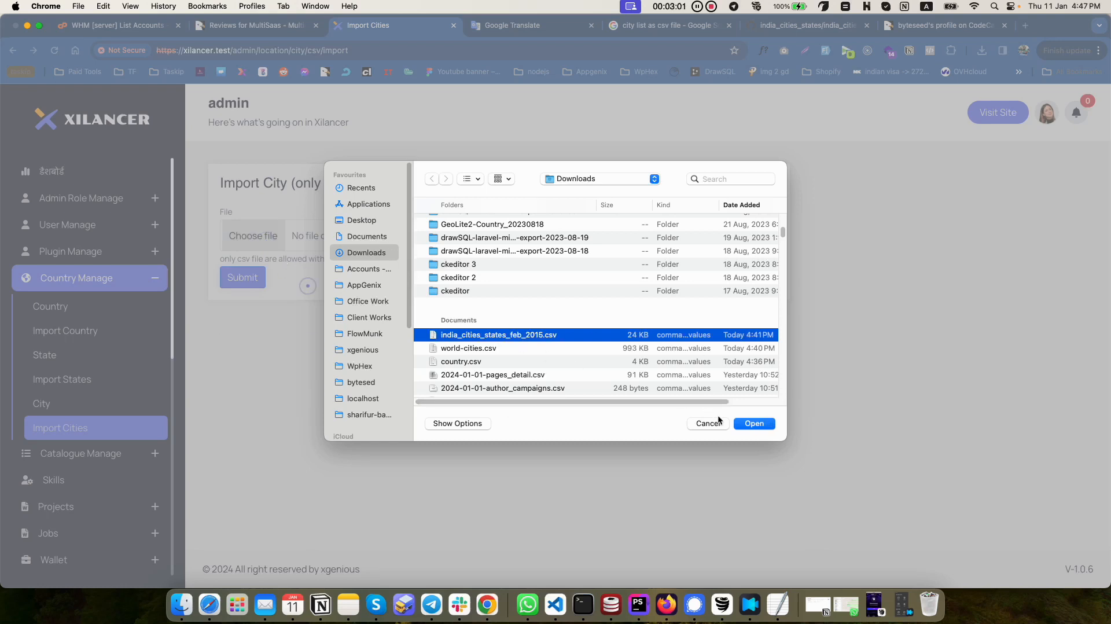
pyautogui.click(754, 424)
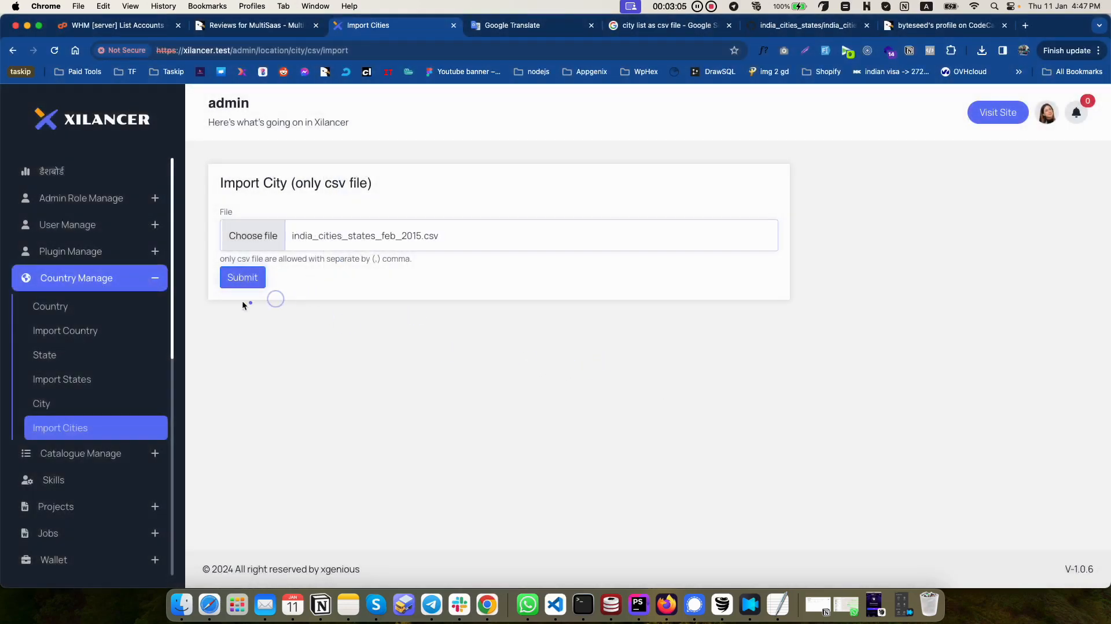
pyautogui.click(247, 278)
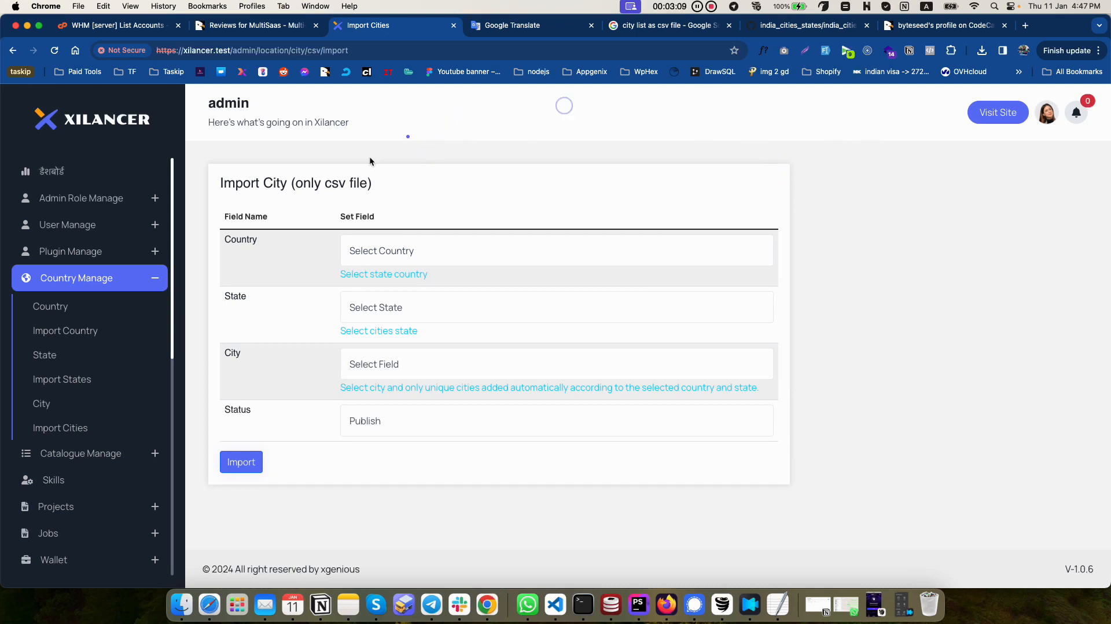
# Set the city import's country to India and its state to test state.
pyautogui.click(474, 238)
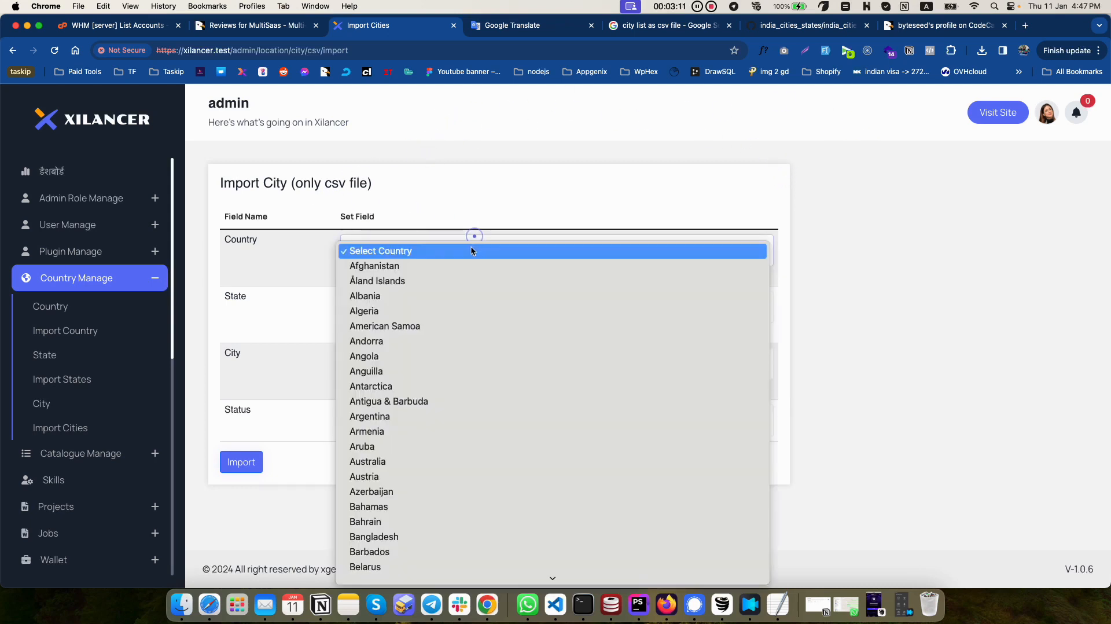
pyautogui.scroll(-15, 471, 246)
pyautogui.scroll(-3, 386, 460)
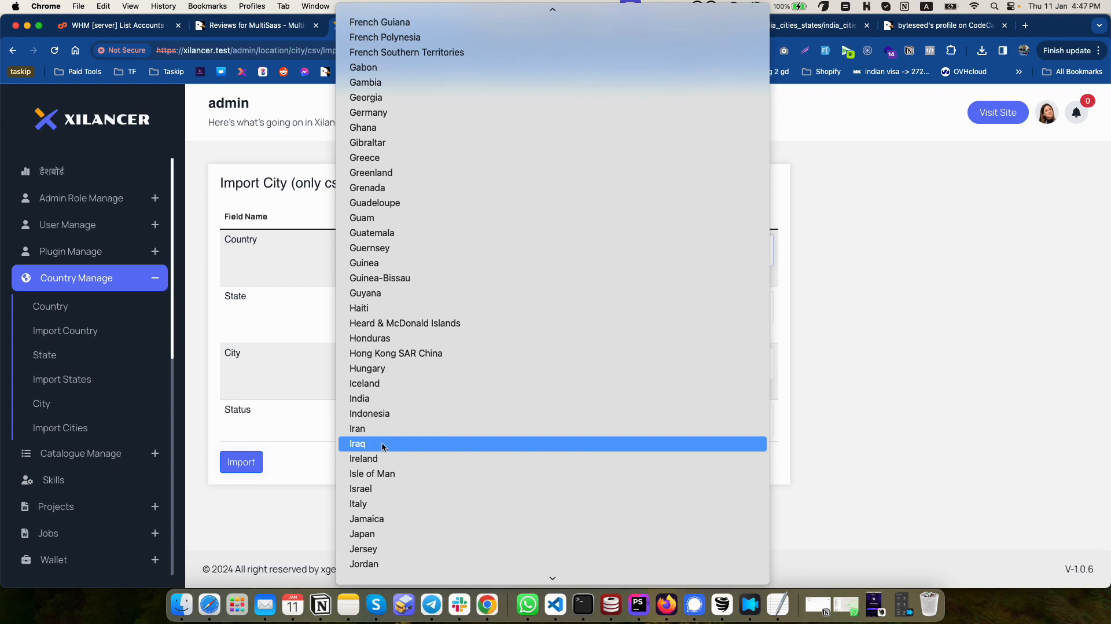
pyautogui.click(386, 399)
pyautogui.click(382, 313)
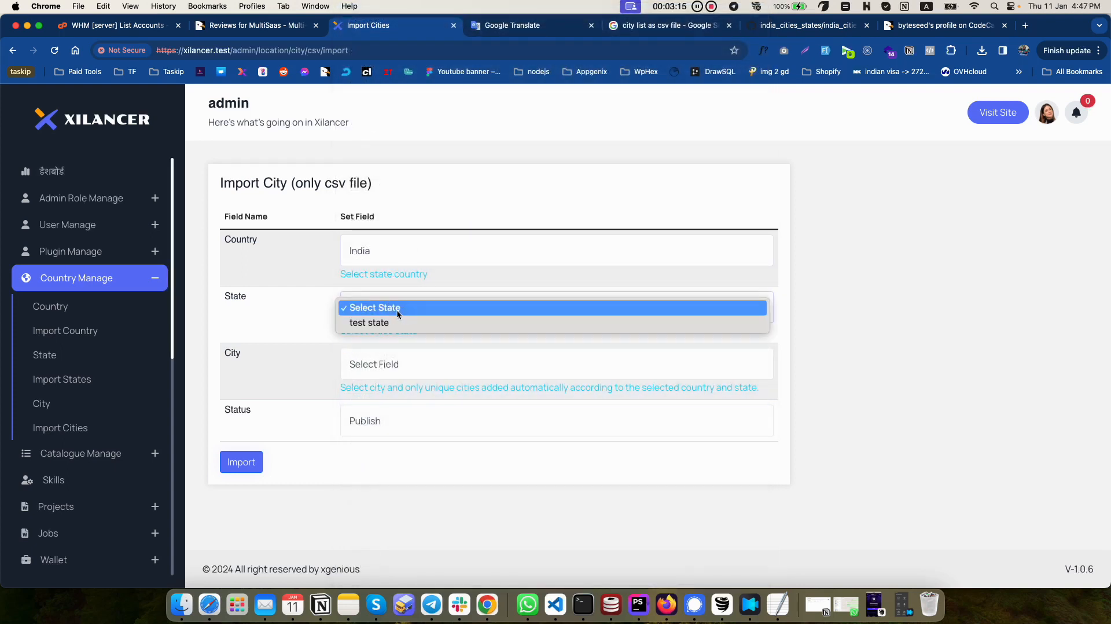
pyautogui.click(365, 324)
# Compare the City field's mapping options with the column headers of india_cities_states_feb_2015.csv on GitHub.
pyautogui.click(404, 359)
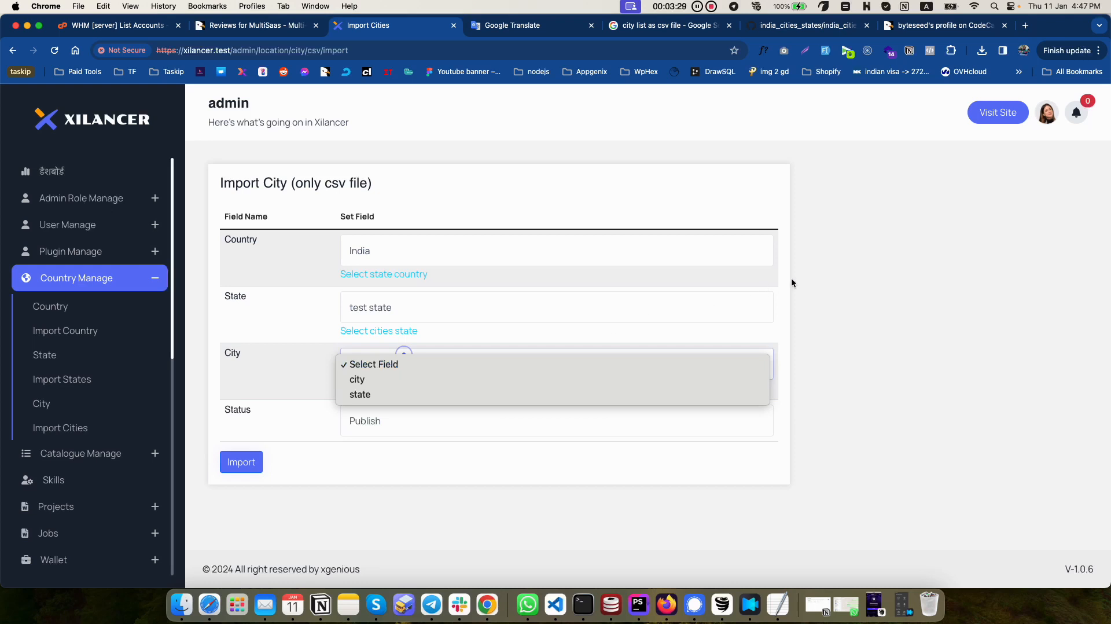
pyautogui.click(840, 269)
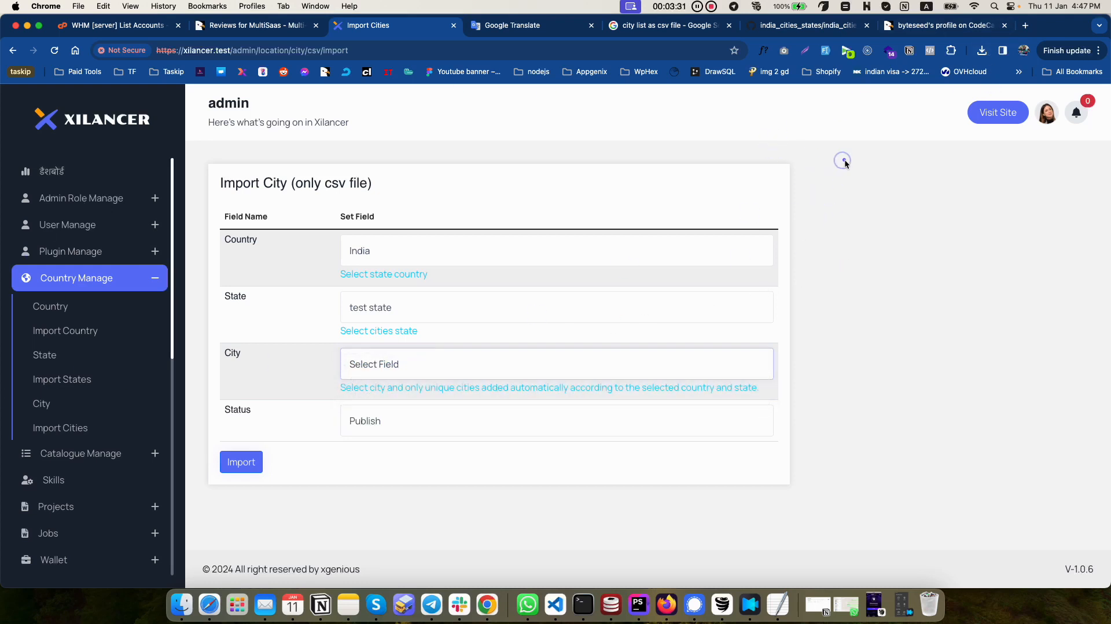
pyautogui.click(798, 25)
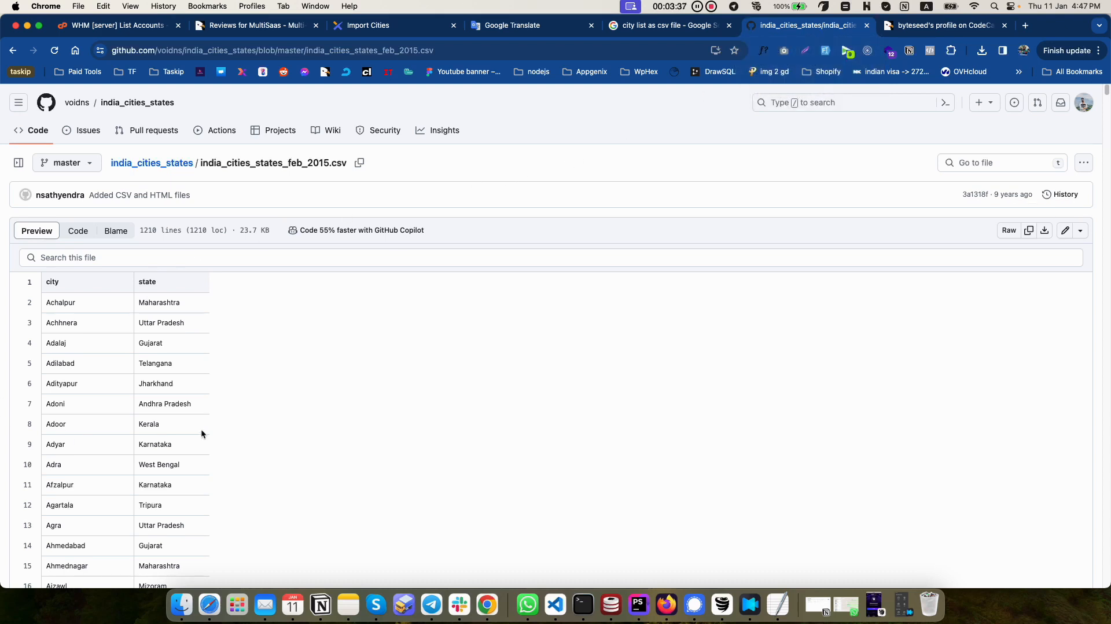
pyautogui.doubleClick(51, 282)
pyautogui.doubleClick(148, 281)
pyautogui.click(234, 290)
pyautogui.click(393, 26)
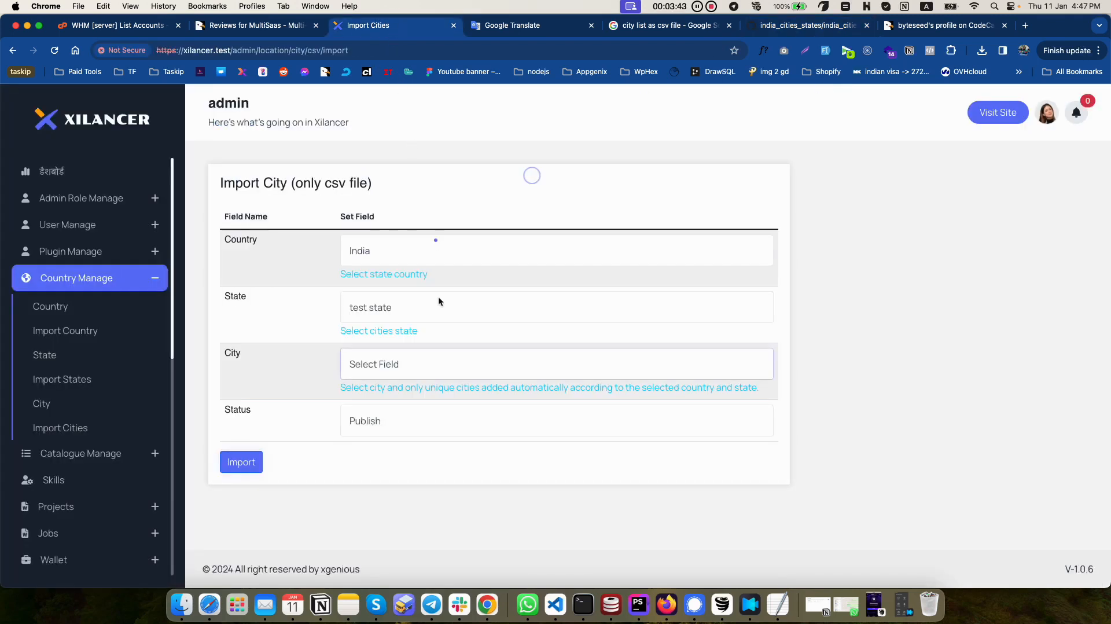
pyautogui.click(381, 365)
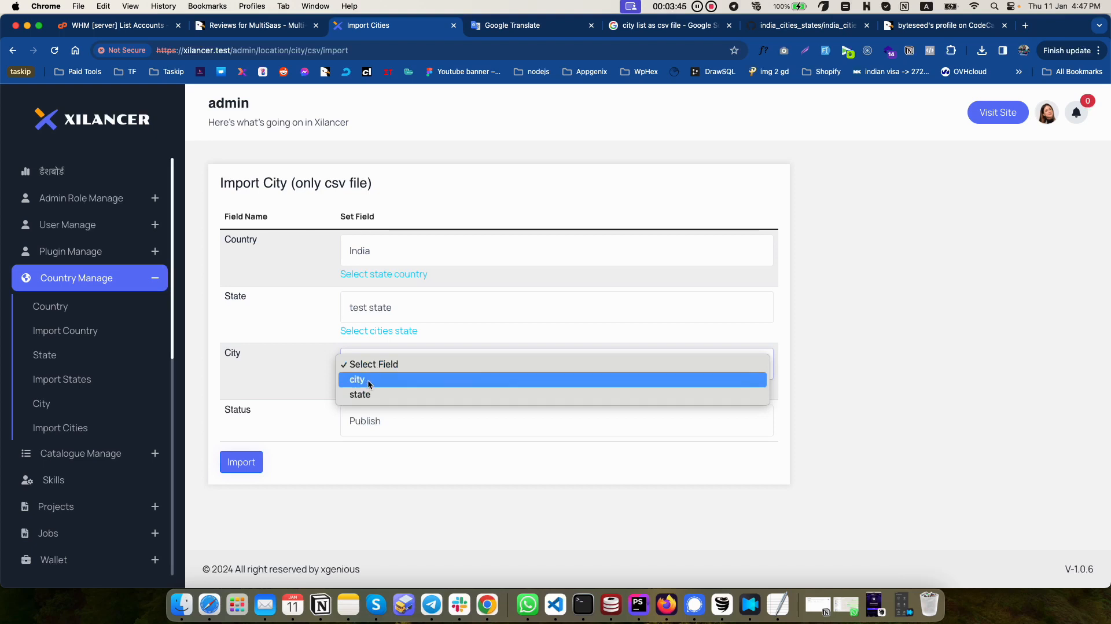
pyautogui.click(808, 269)
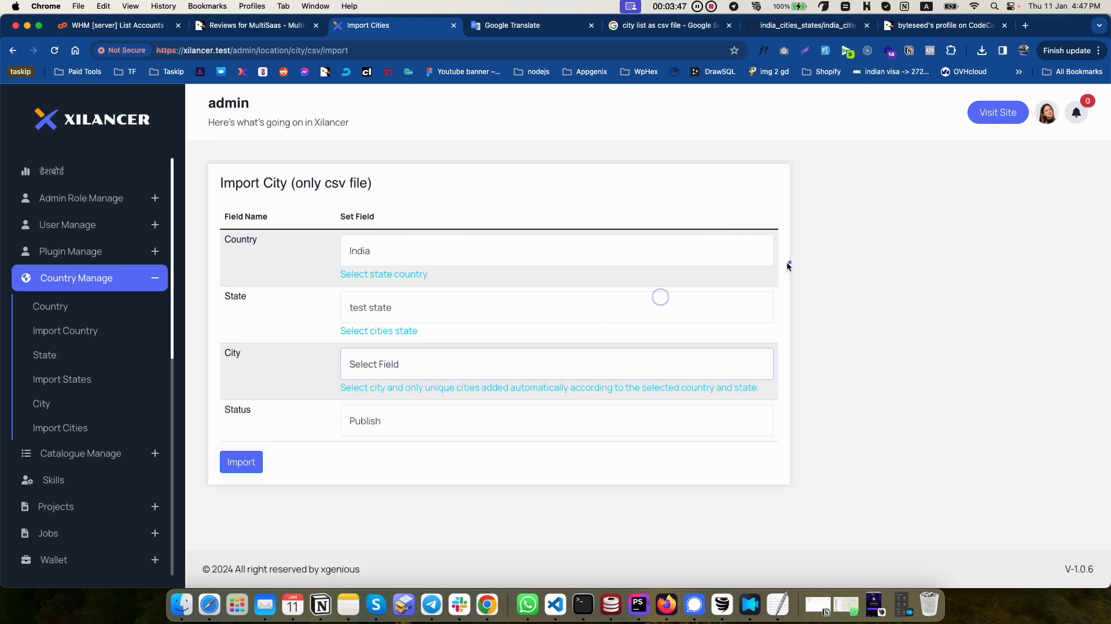
pyautogui.click(804, 26)
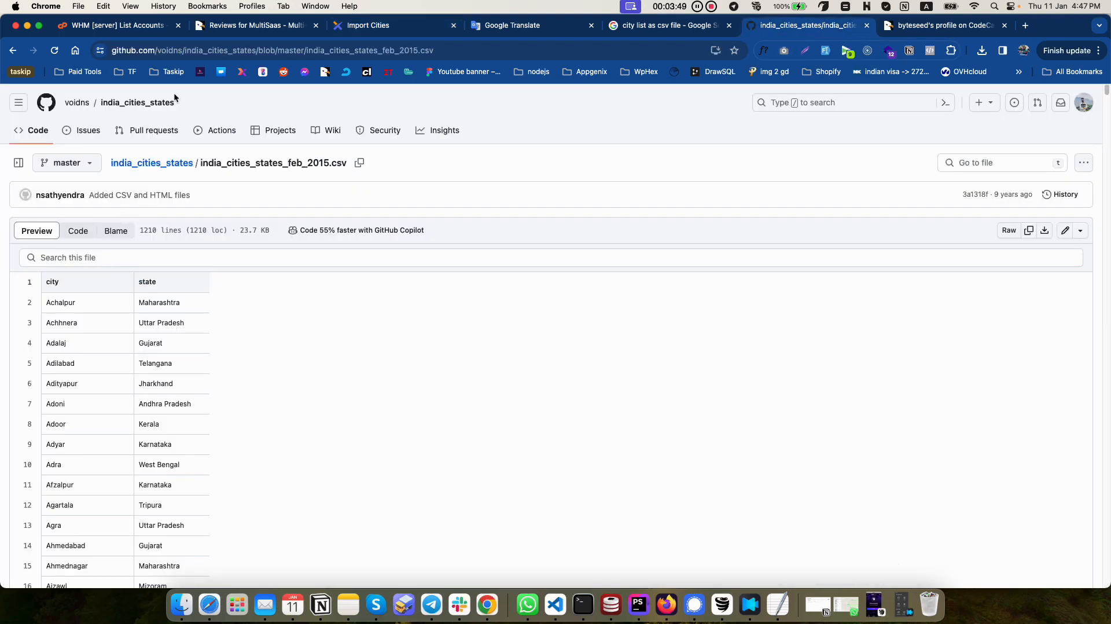
pyautogui.moveTo(64, 282); pyautogui.dragTo(45, 283)
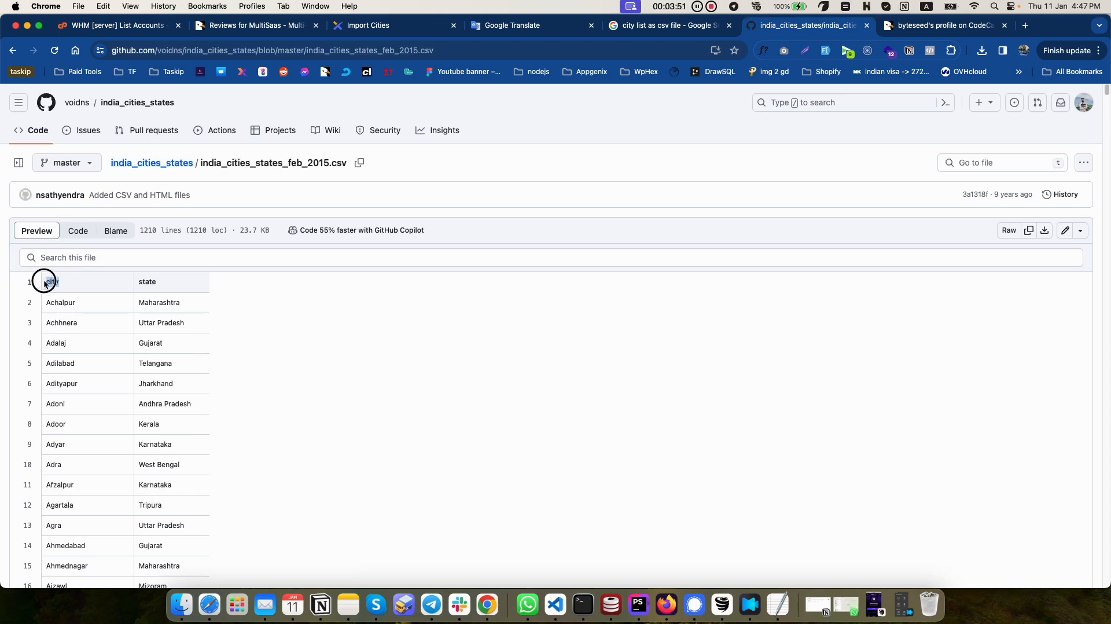
pyautogui.click(365, 29)
# Map the City field to the CSV's city column and run the import.
pyautogui.click(409, 365)
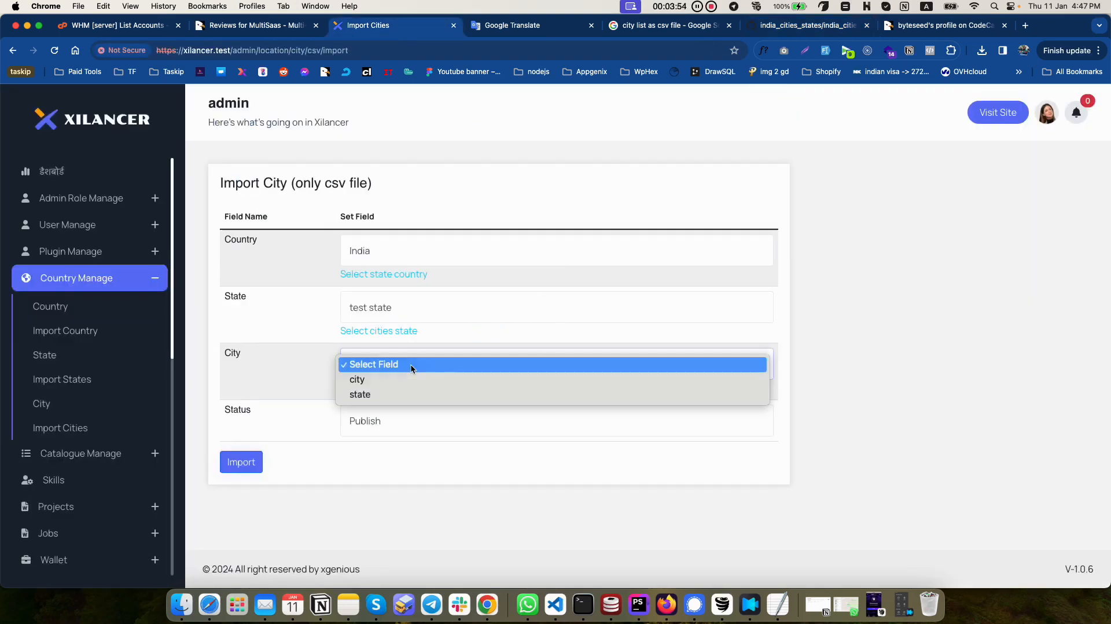
pyautogui.click(385, 379)
pyautogui.click(240, 463)
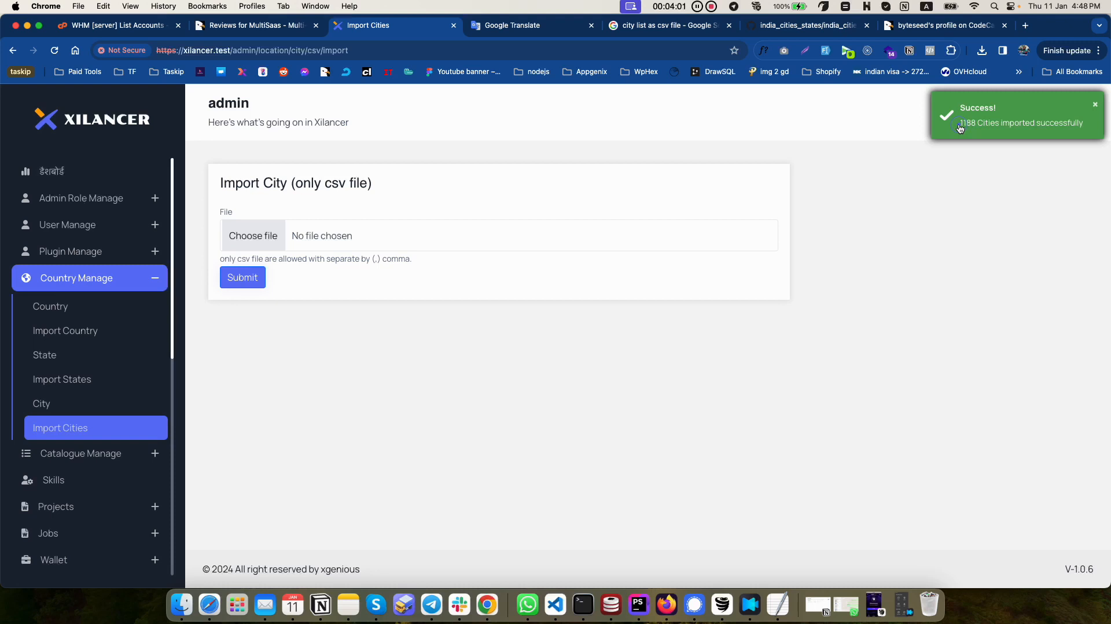
# Review the import message, and examine the state and country assigned to the entries in the All Cities list.
pyautogui.moveTo(960, 125); pyautogui.dragTo(1037, 126)
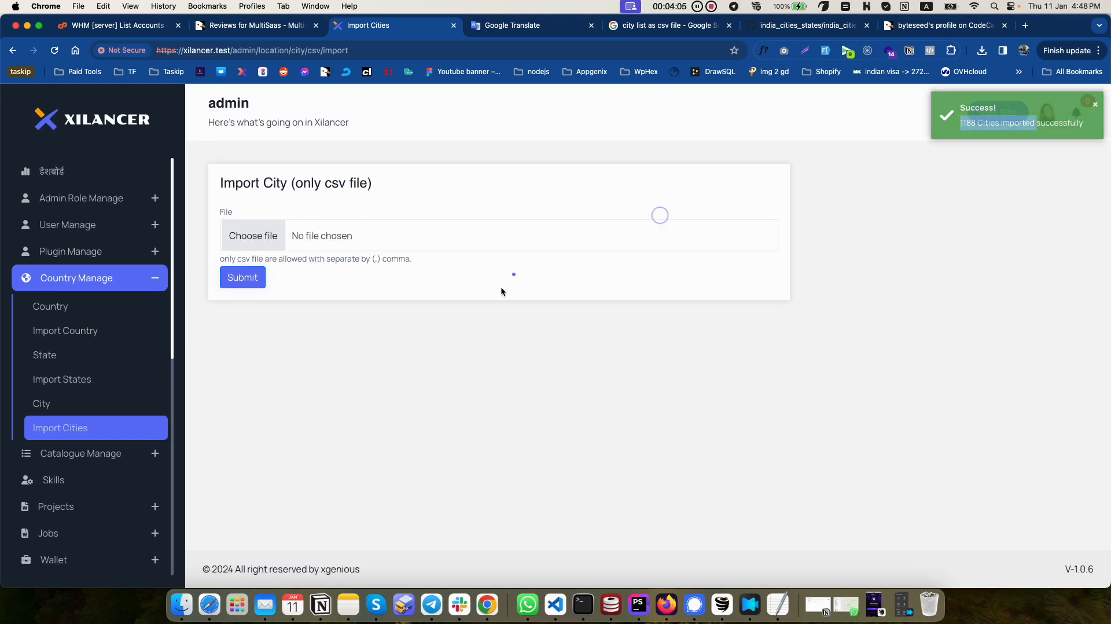
pyautogui.click(41, 405)
pyautogui.scroll(-3, 451, 263)
pyautogui.scroll(5, 452, 263)
pyautogui.moveTo(580, 303); pyautogui.dragTo(625, 304)
pyautogui.moveTo(453, 305); pyautogui.dragTo(516, 303)
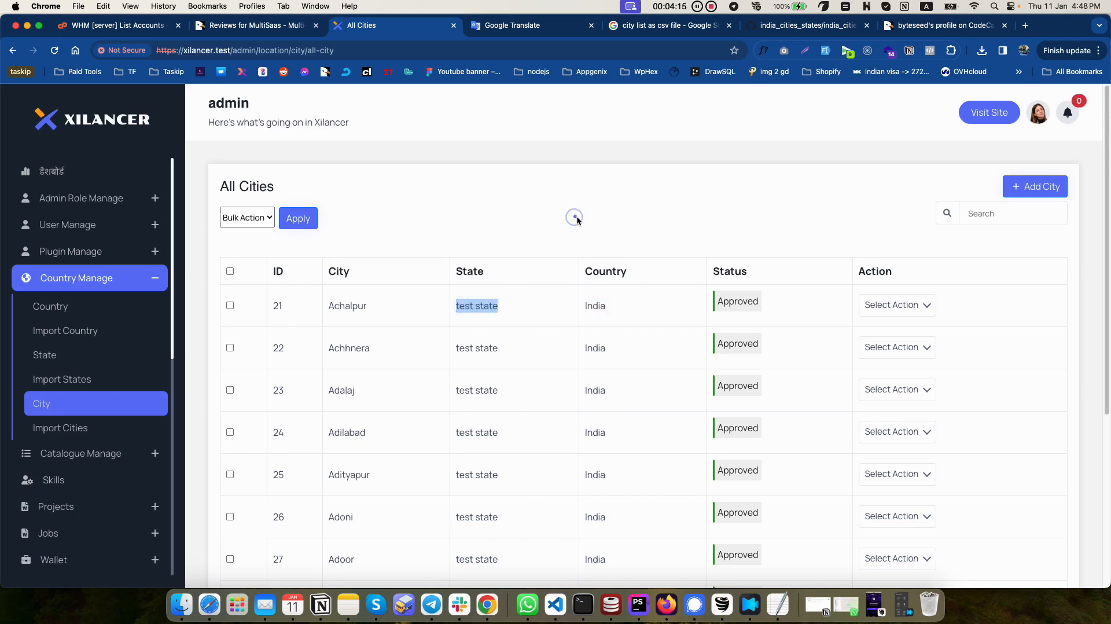
pyautogui.scroll(-5, 581, 217)
pyautogui.scroll(5, 689, 184)
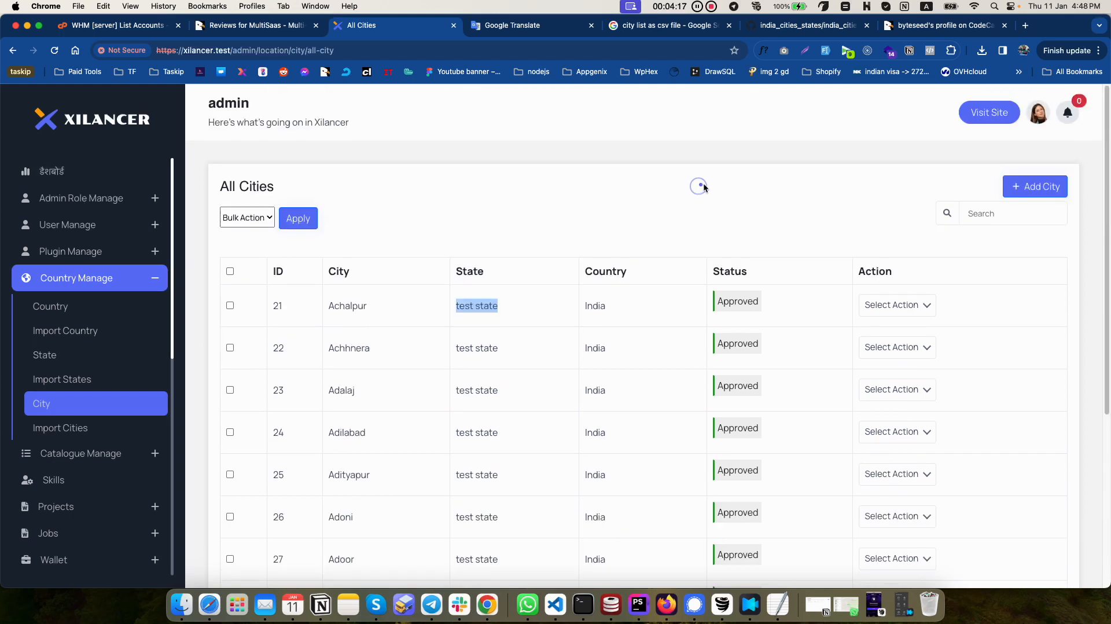